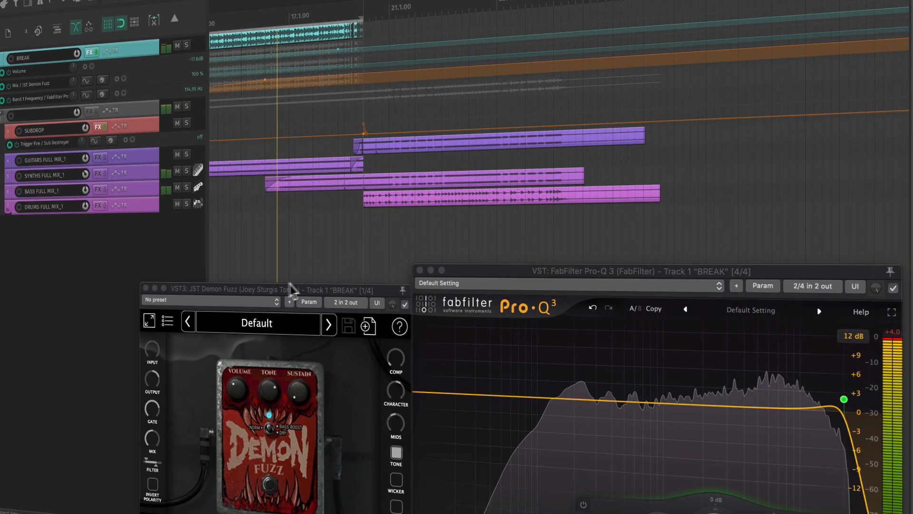
Solo the BREAK track while the section before the transition marker plays.
scroll(312, 213, "up", 3)
scroll(307, 187, "up", 3)
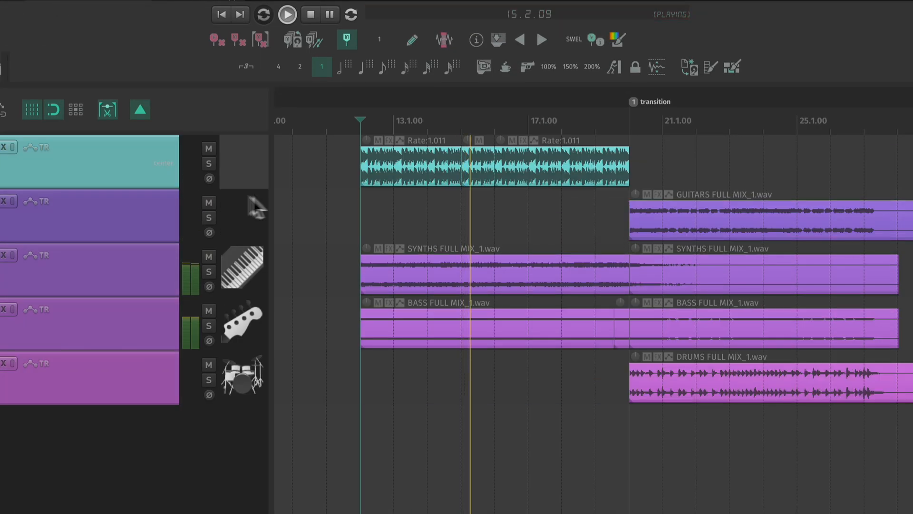
scroll(314, 183, "up", 2)
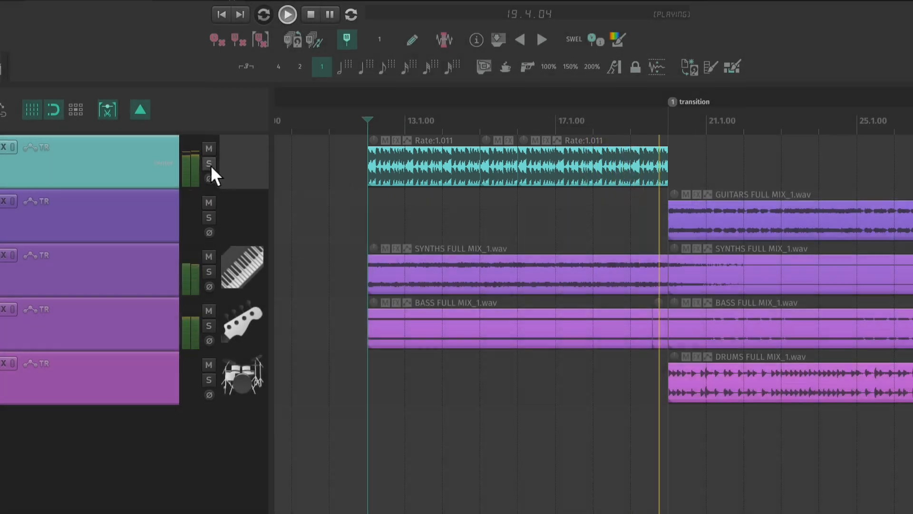
left_click(209, 164)
Place a reversed slice of the guitar recording with a fade-in directly before the transition marker as a lead-in.
scroll(613, 231, "up", 2)
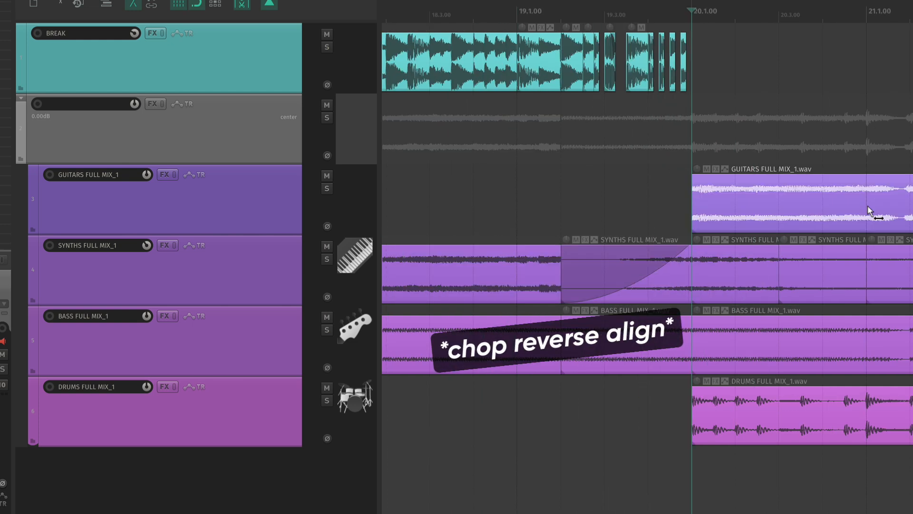
left_click_drag(716, 208, 619, 197)
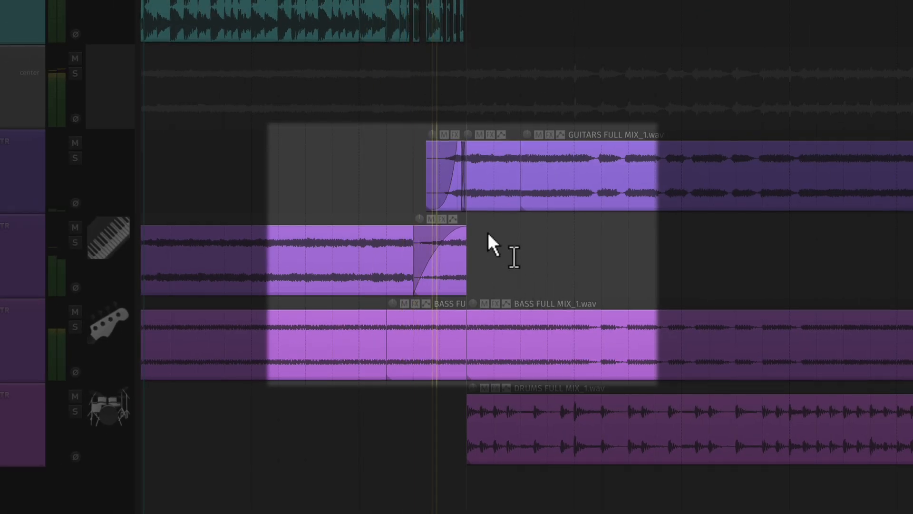
scroll(469, 235, "up", 5)
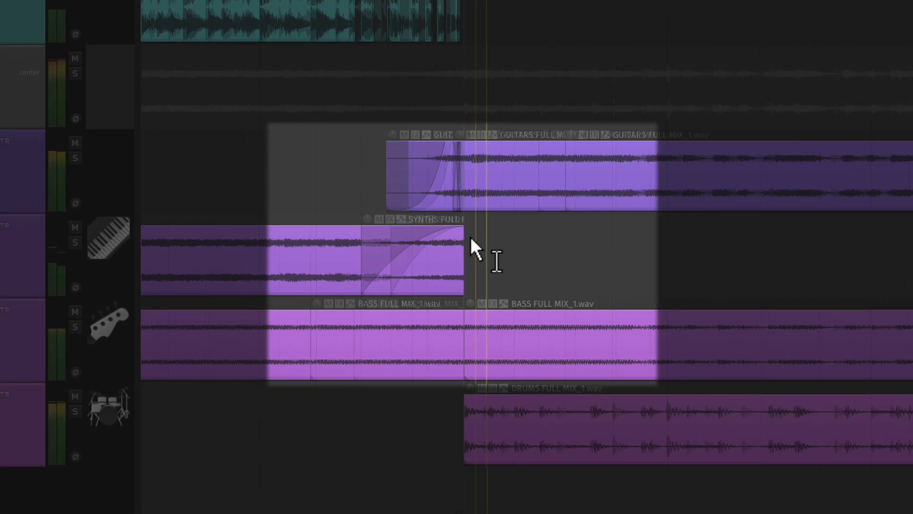
scroll(397, 229, "down", 5)
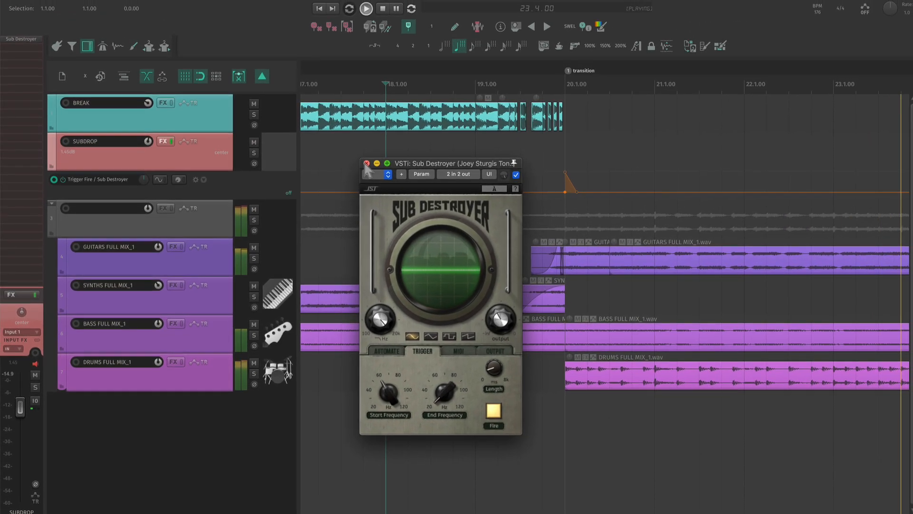
Close the Sub Destroyer window and turn down the Sustain in Demon Fuzz on the BREAK track.
left_click(366, 163)
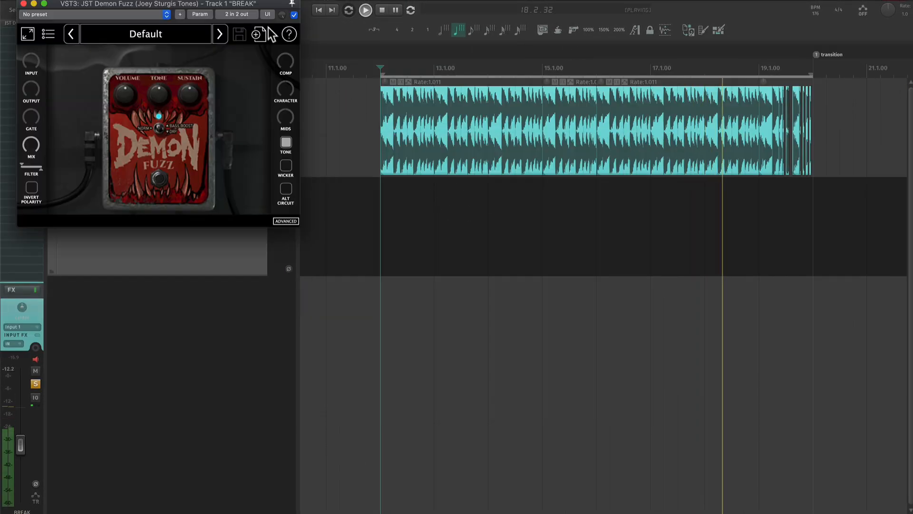
left_click_drag(225, 5, 620, 144)
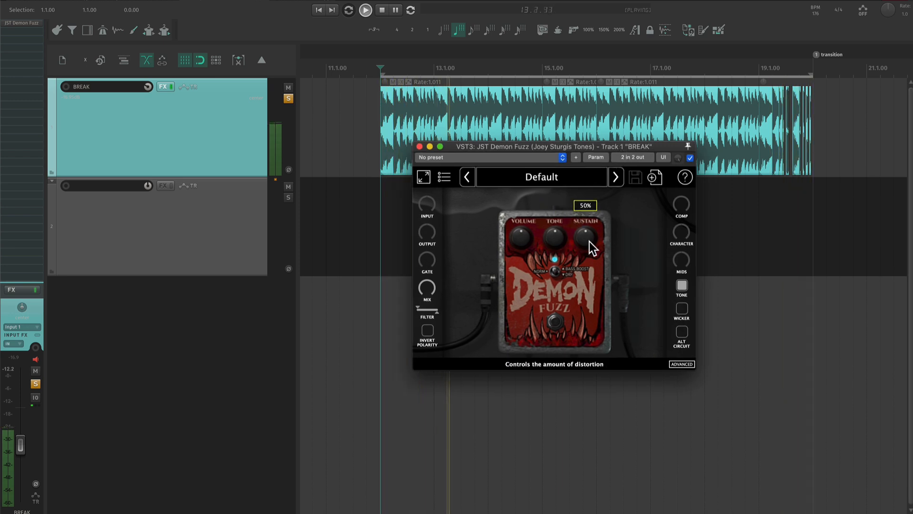
left_click_drag(588, 241, 578, 266)
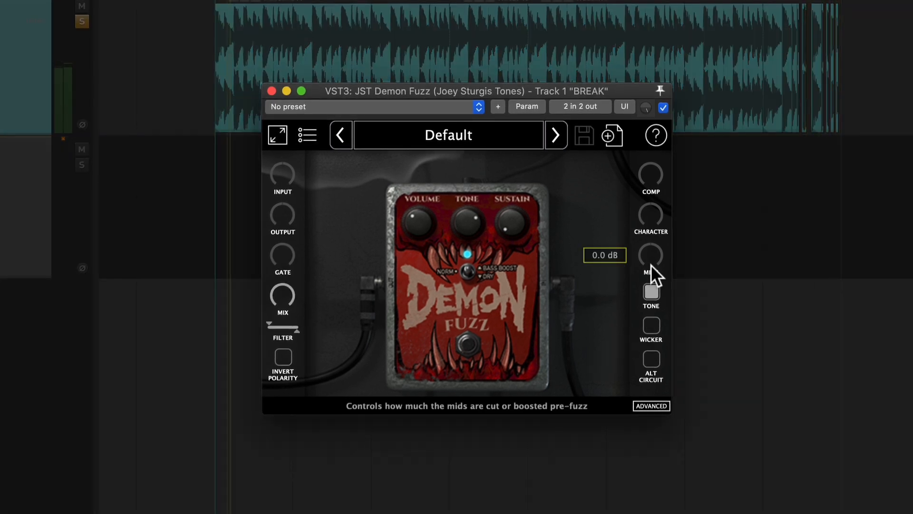
Adjust the Character of Demon Fuzz and narrow the range of its combined high-pass and low-pass filter.
left_click_drag(658, 212, 649, 264)
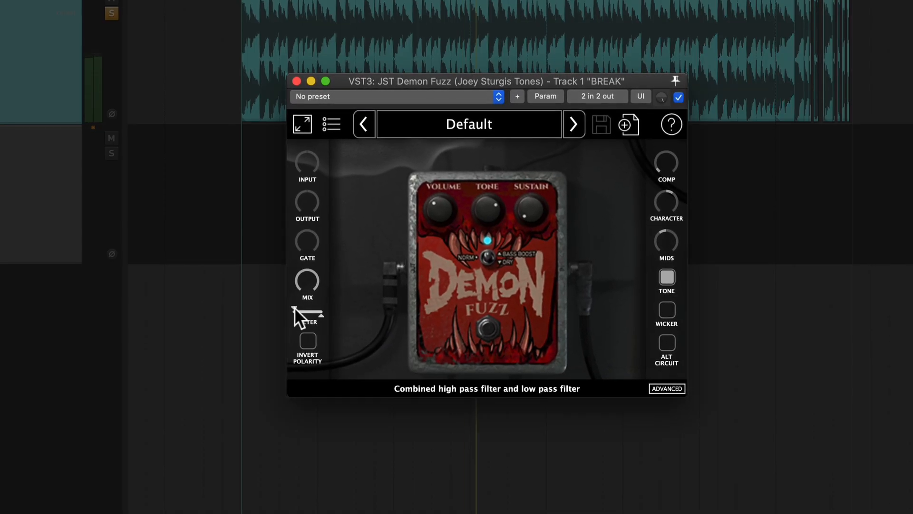
left_click_drag(369, 307, 369, 307)
left_click_drag(294, 308, 312, 316)
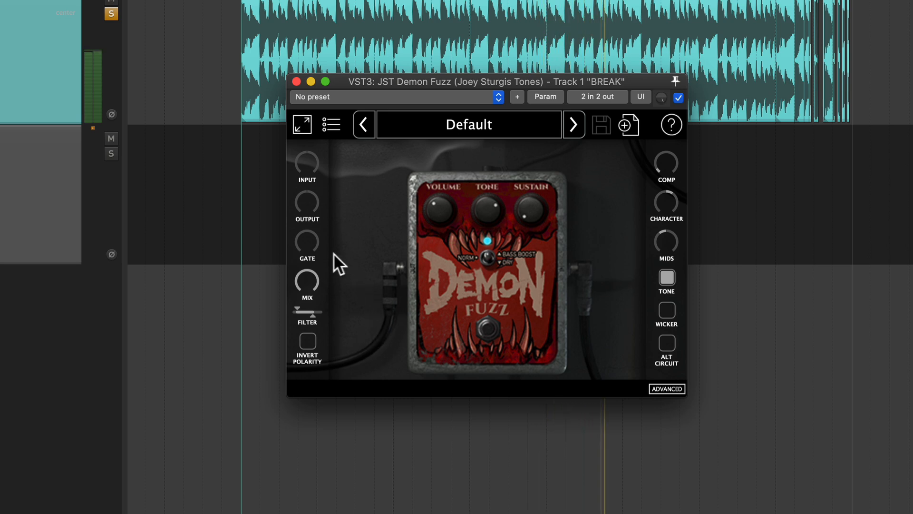
Raise the Demon Fuzz gate threshold to about -52.9 dB and audition the Wicker switch.
left_click_drag(308, 243, 325, 202)
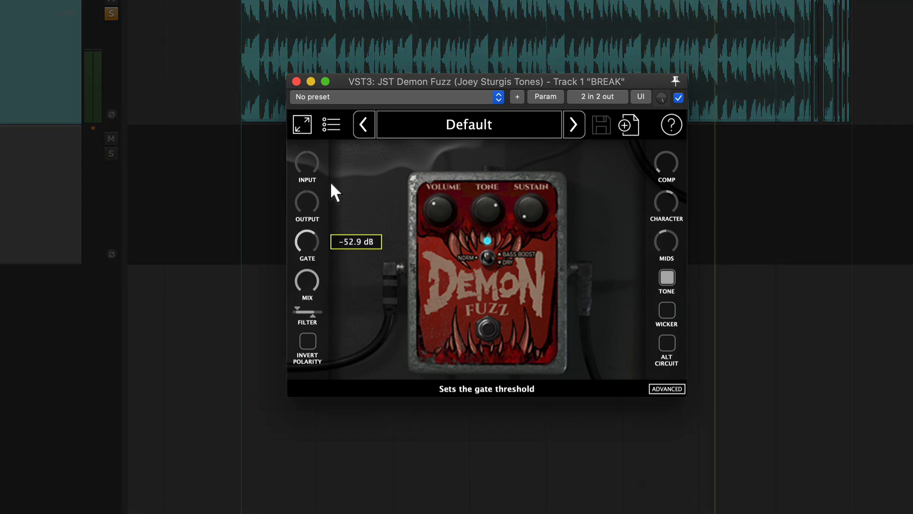
left_click_drag(338, 158, 336, 165)
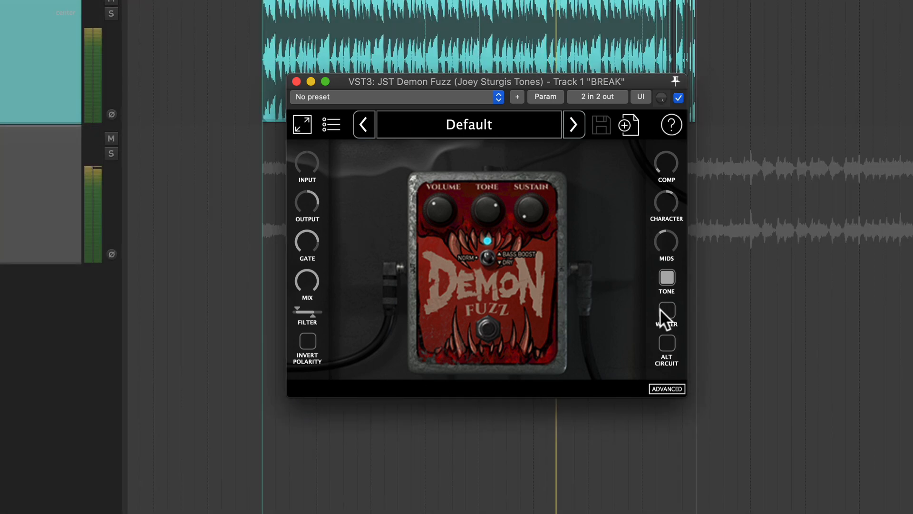
left_click(664, 308)
left_click(663, 307)
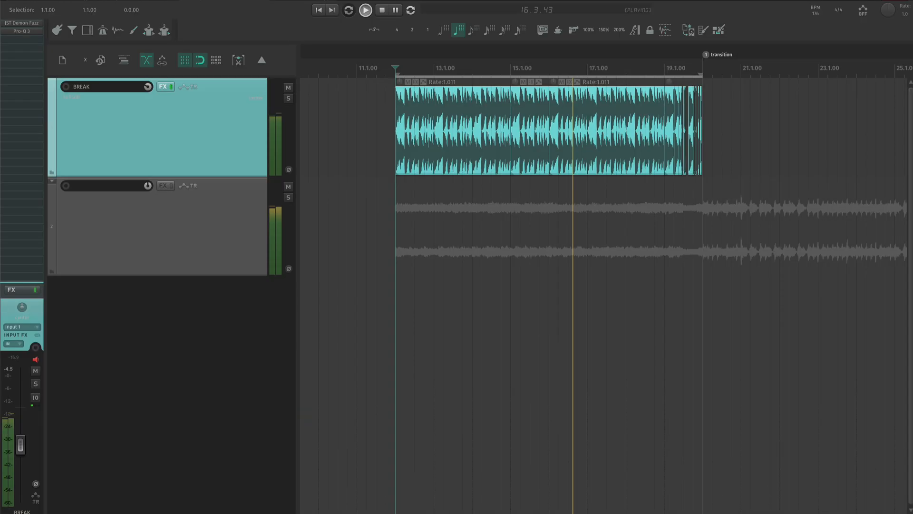
Shape BREAK in Pro-Q 3 with an 18 dB/oct low cut at 151.43 Hz, a -2.10 dB bell at 350.43 Hz and upper-mid dips.
left_click_drag(1, 210, 523, 105)
left_click_drag(336, 227, 501, 219)
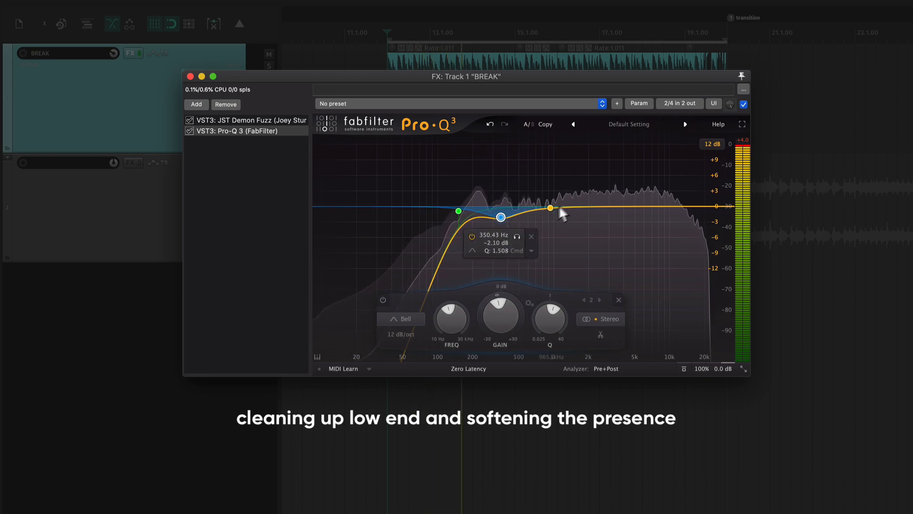
left_click_drag(561, 208, 570, 229)
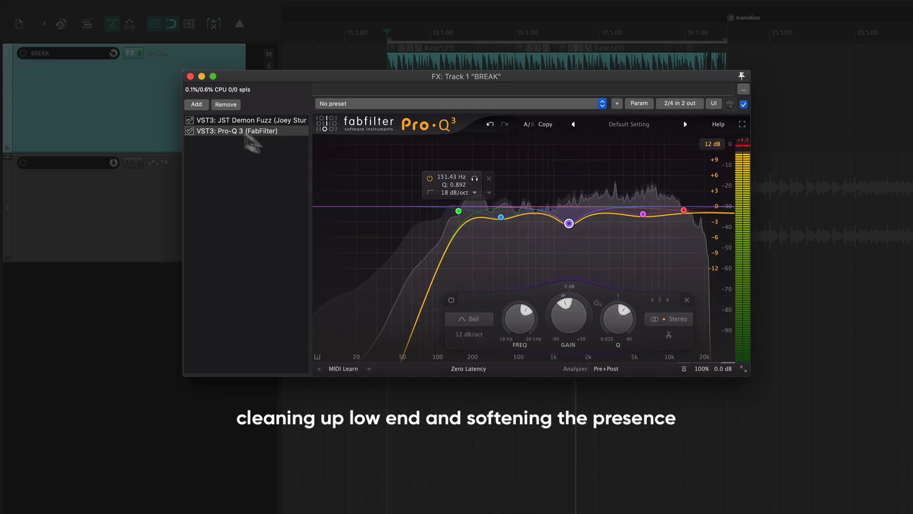
Try the SLATE GREY display style in kawa_XY_Flanger on BREAK, return it to COLORFULL and close the effects window.
left_click(198, 136)
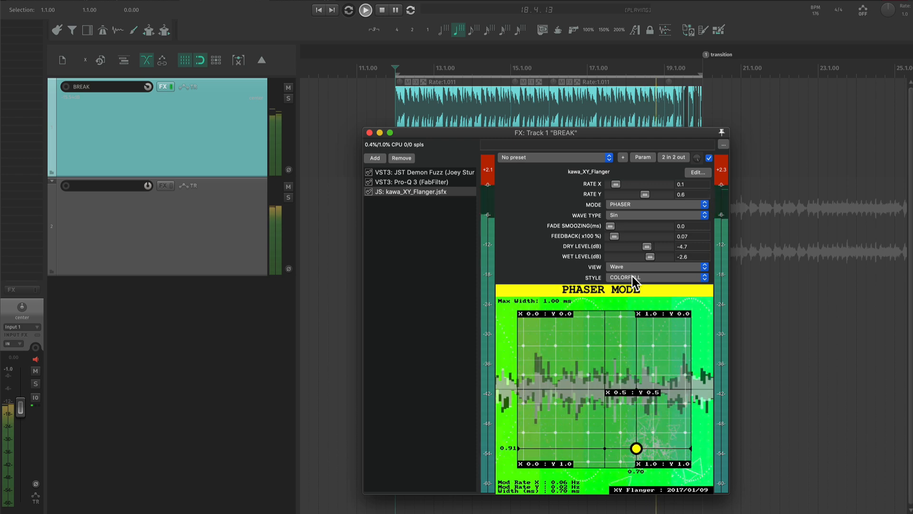
left_click(632, 277)
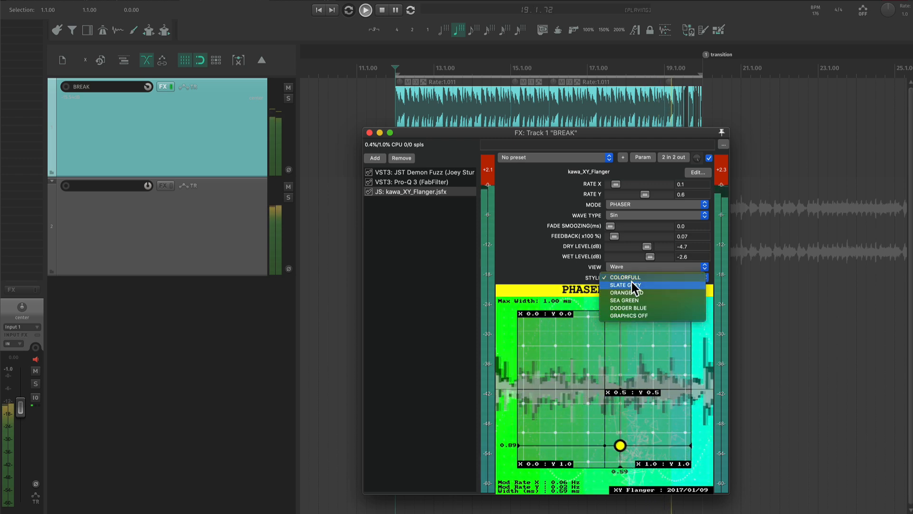
left_click(632, 282)
left_click(632, 278)
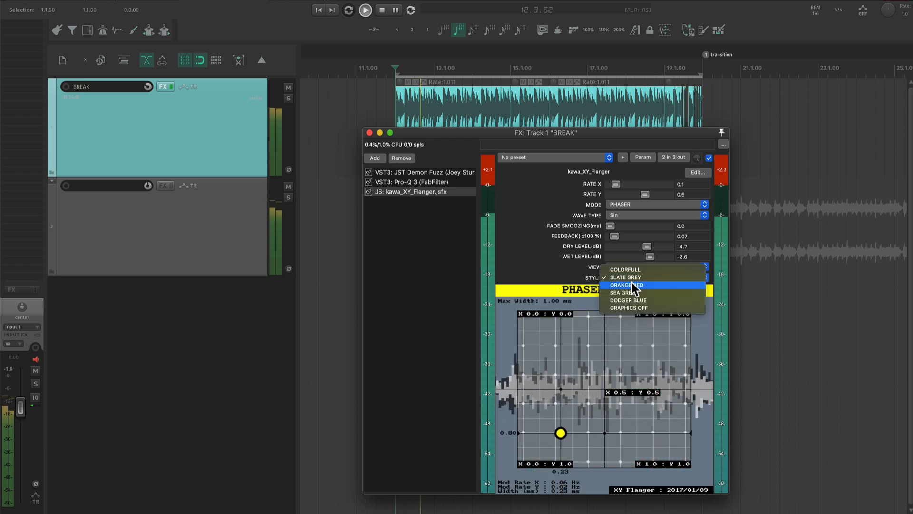
left_click(630, 271)
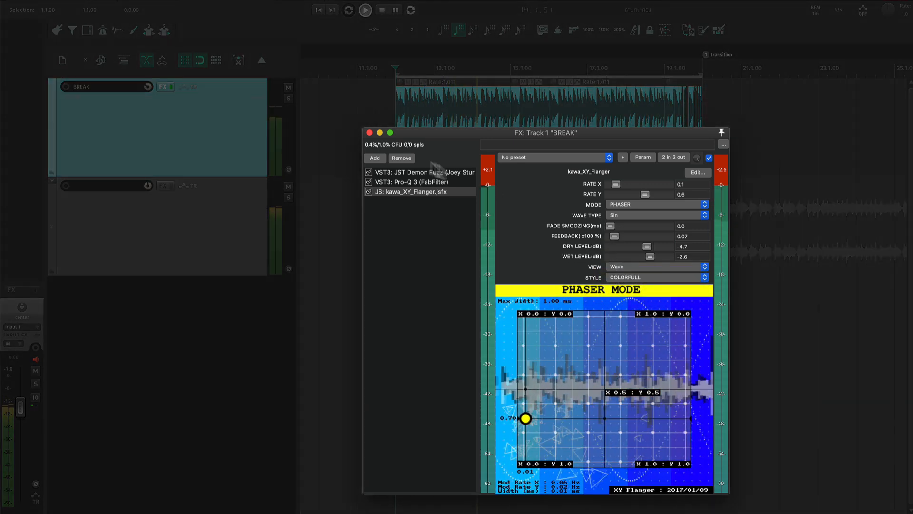
left_click(369, 133)
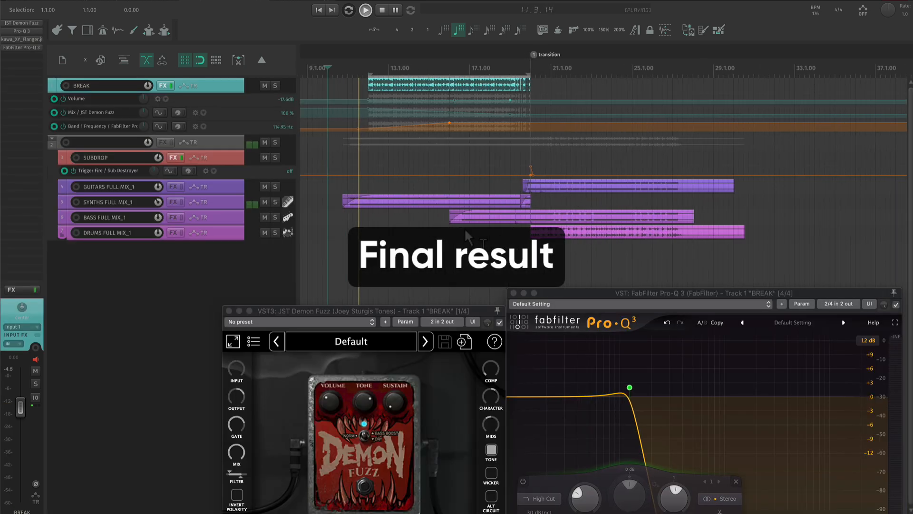
Play back the arrangement and examine the items, fades and automation before and after the transition marker.
scroll(466, 230, "up", 1)
scroll(523, 206, "up", 3)
scroll(439, 212, "up", 1)
left_click_drag(442, 214, 357, 266)
scroll(405, 261, "up", 1)
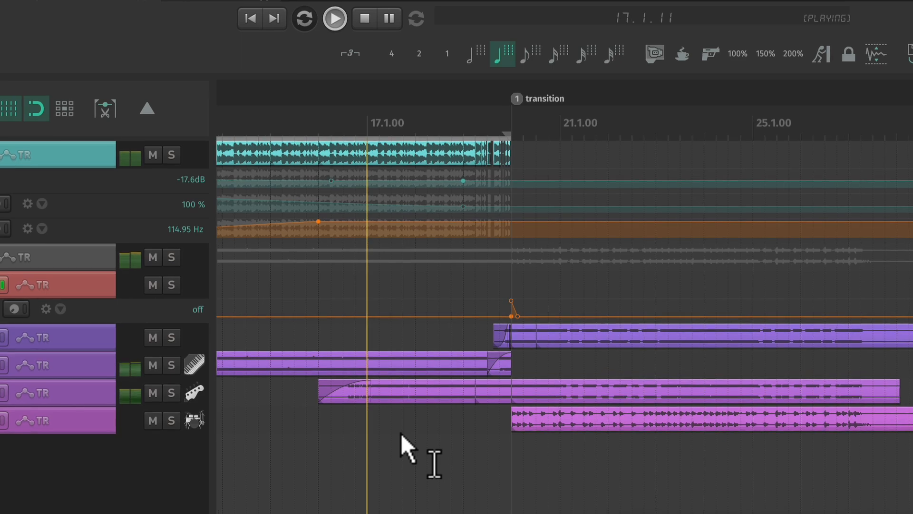
scroll(405, 388, "up", 3)
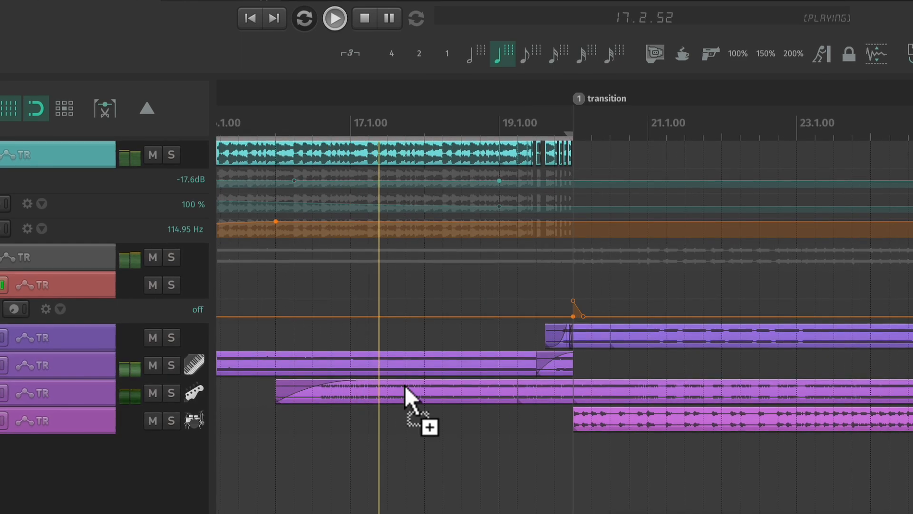
scroll(406, 388, "up", 3)
scroll(447, 378, "down", 4)
scroll(448, 376, "down", 3)
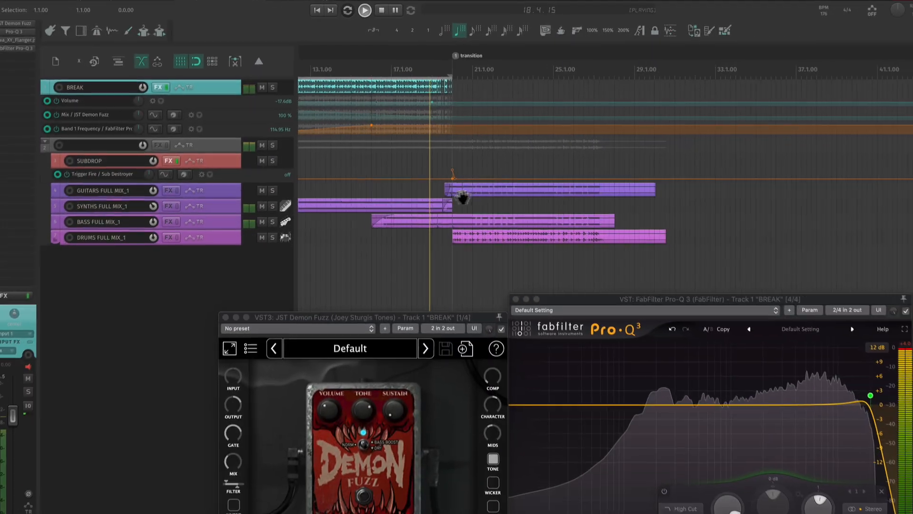
left_click_drag(489, 245, 435, 274)
scroll(428, 236, "up", 3)
scroll(423, 184, "up", 3)
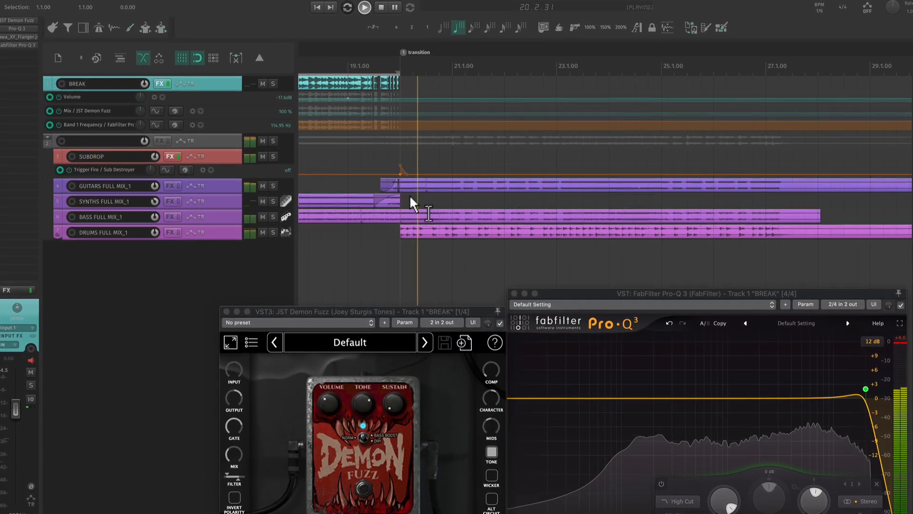
scroll(412, 194, "down", 2)
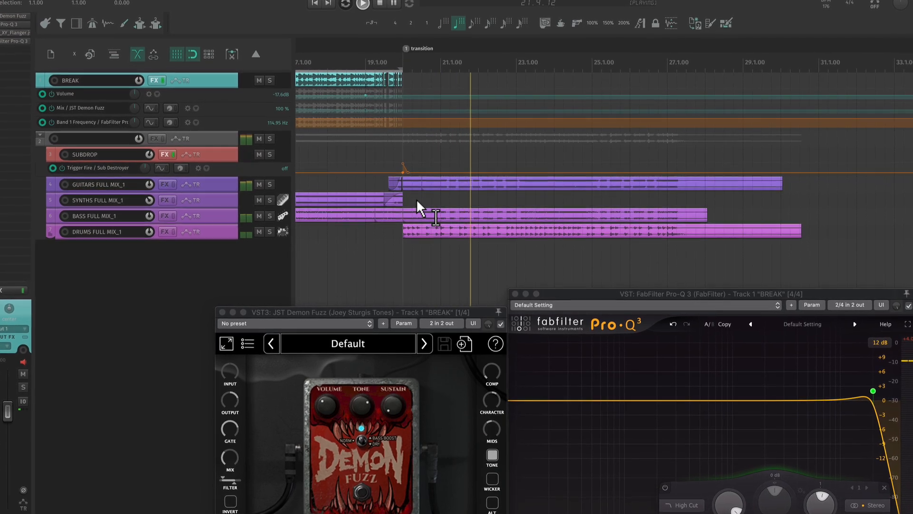
scroll(411, 214, "down", 2)
scroll(412, 216, "left", 5)
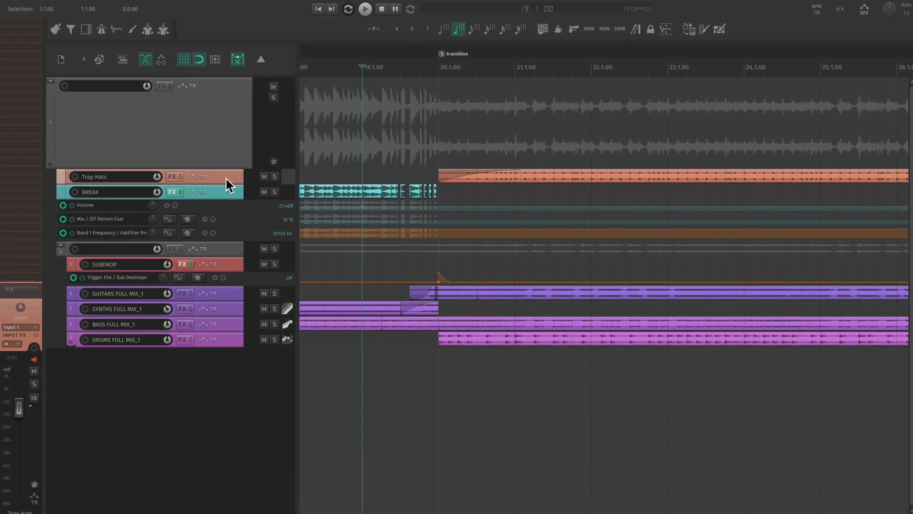
Move the Trap Hats track out of its folder to the first position in the track list.
left_click_drag(226, 178, 234, 65)
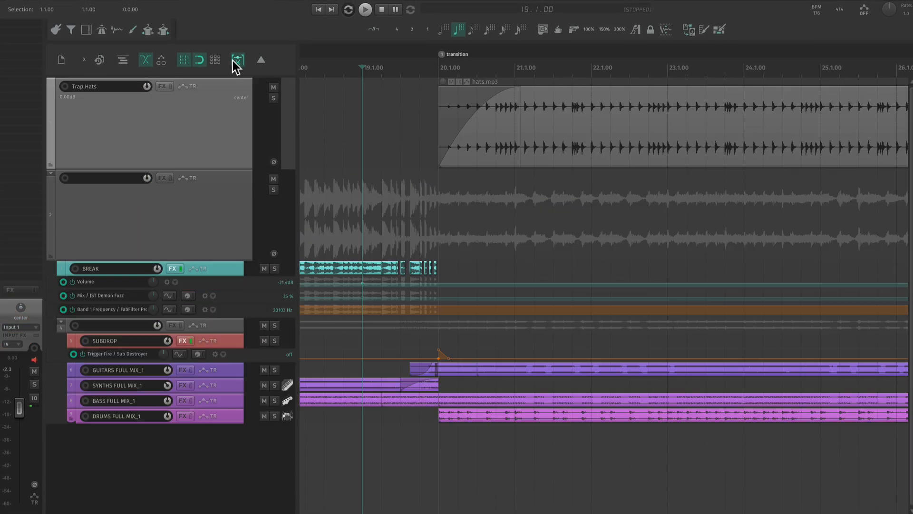
left_click(235, 149)
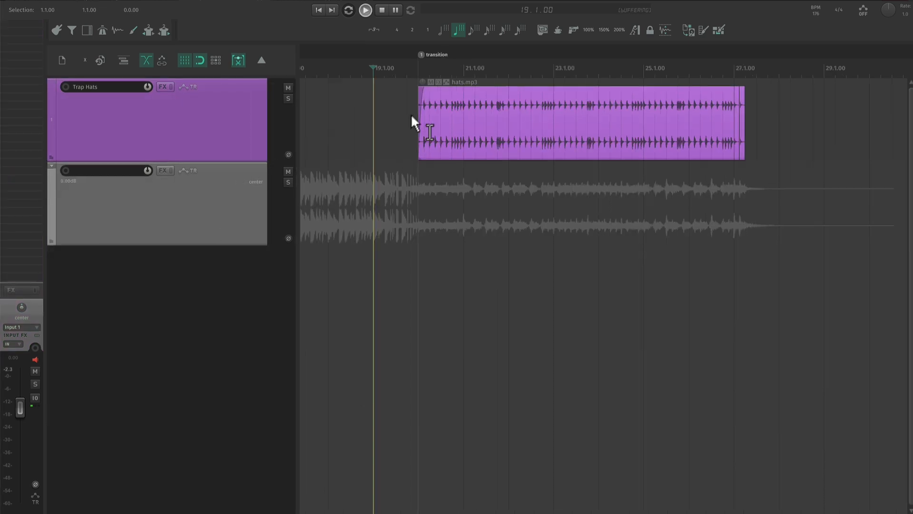
Lengthen the fade-in of the hats.mp3 item to about one bar and play the transition to check it.
key("space")
scroll(411, 114, "up", 2)
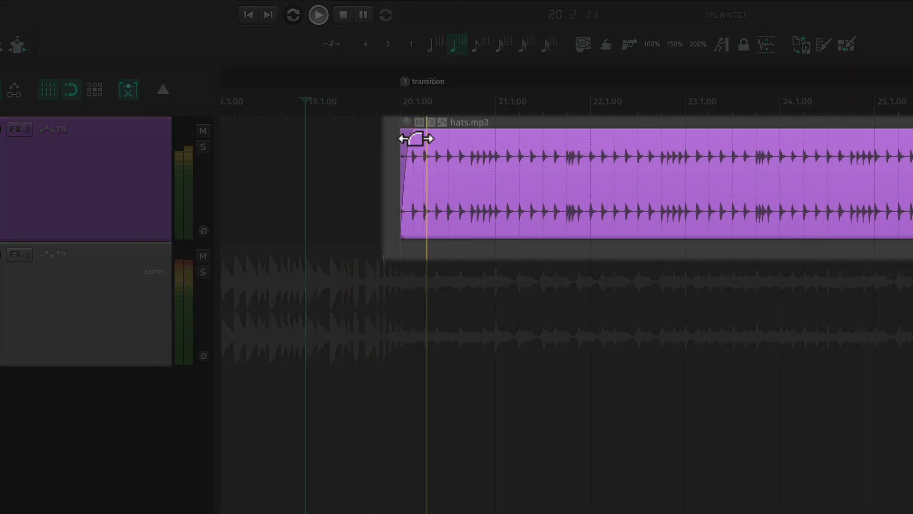
left_click_drag(495, 141, 478, 143)
scroll(291, 214, "down", 1)
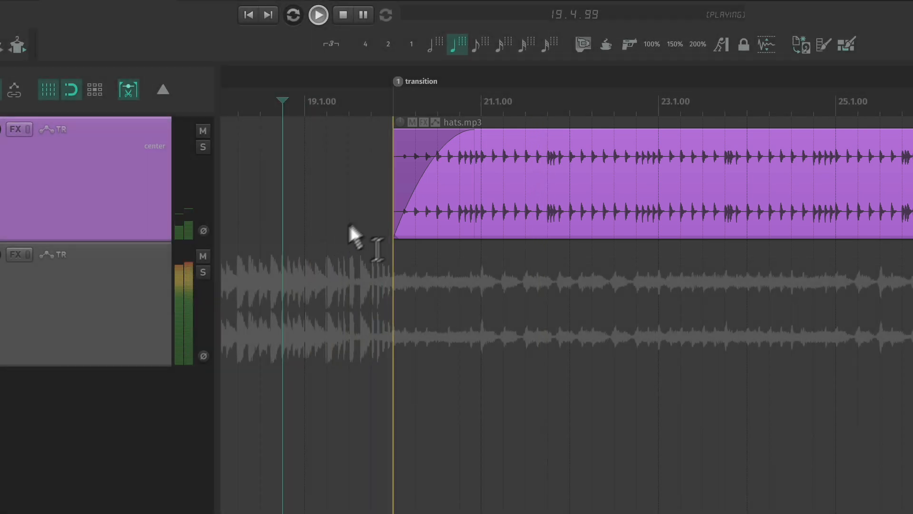
scroll(384, 195, "up", 1)
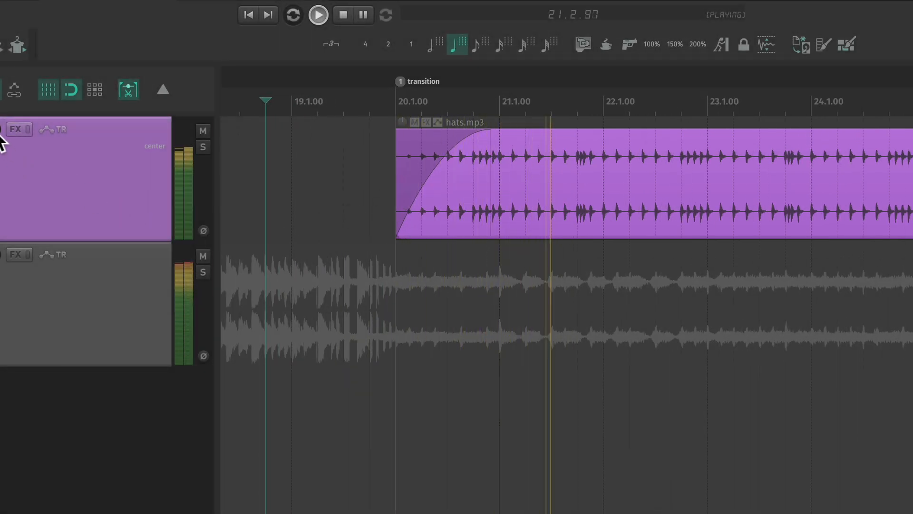
key("space")
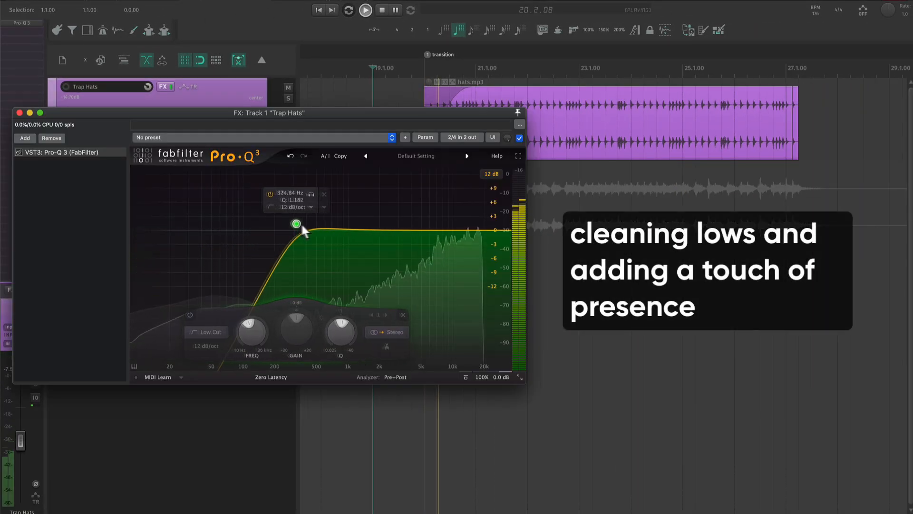
Raise the low-cut frequency in Pro-Q 3 on the Trap Hats track and add a slight presence boost.
left_click_drag(296, 223, 352, 225)
left_click_drag(436, 229, 383, 224)
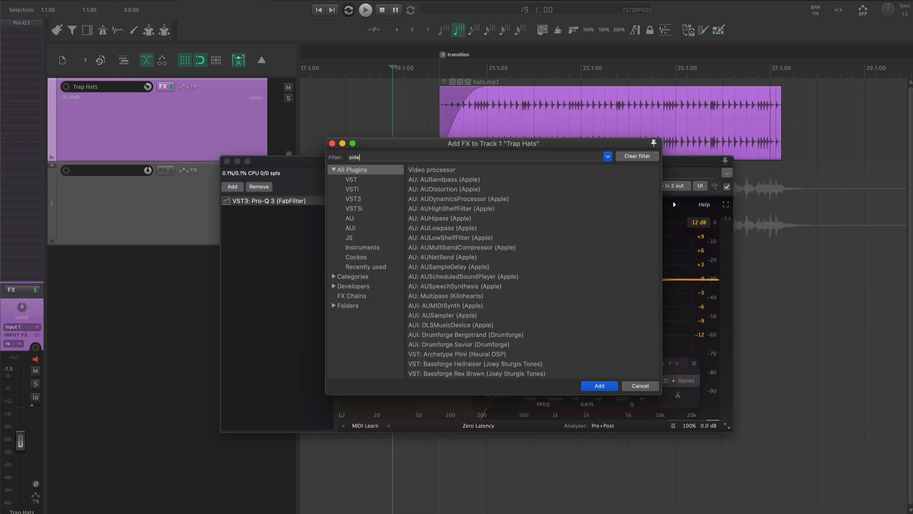
Add the SideWidener plug-in after Pro-Q 3 on the Trap Hats track and reposition the FX window.
type("e")
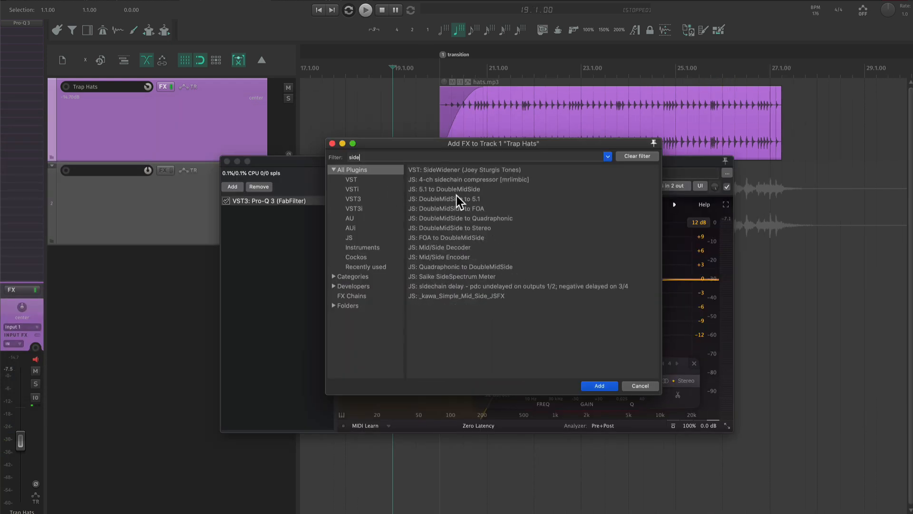
double_click(452, 170)
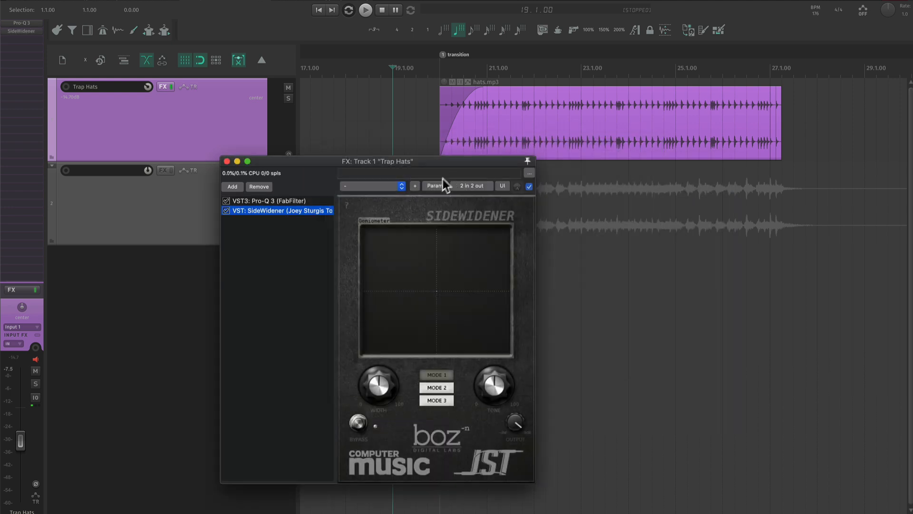
left_click_drag(450, 163, 514, 177)
left_click_drag(522, 175, 523, 172)
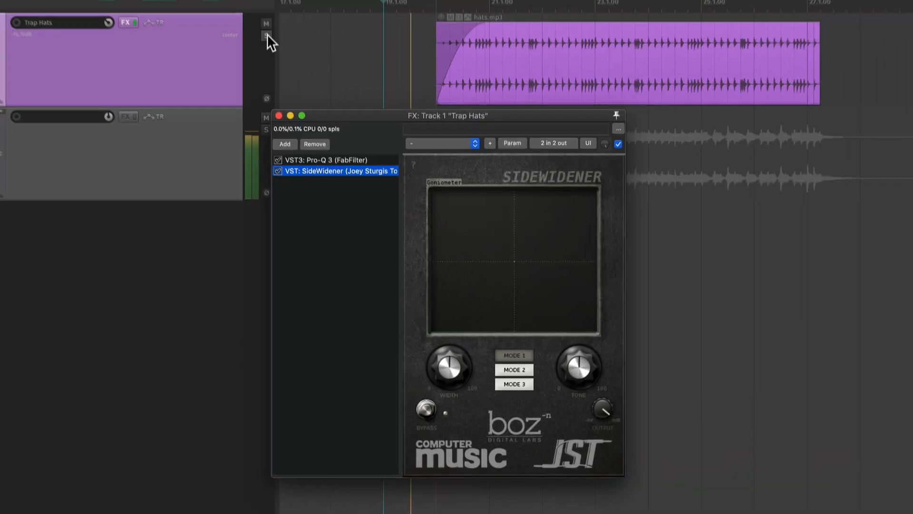
Widen the trap hats with SideWidener in Mode 3, auditioning the track solo and in context, and trim the output to -1.30 dB.
left_click(288, 98)
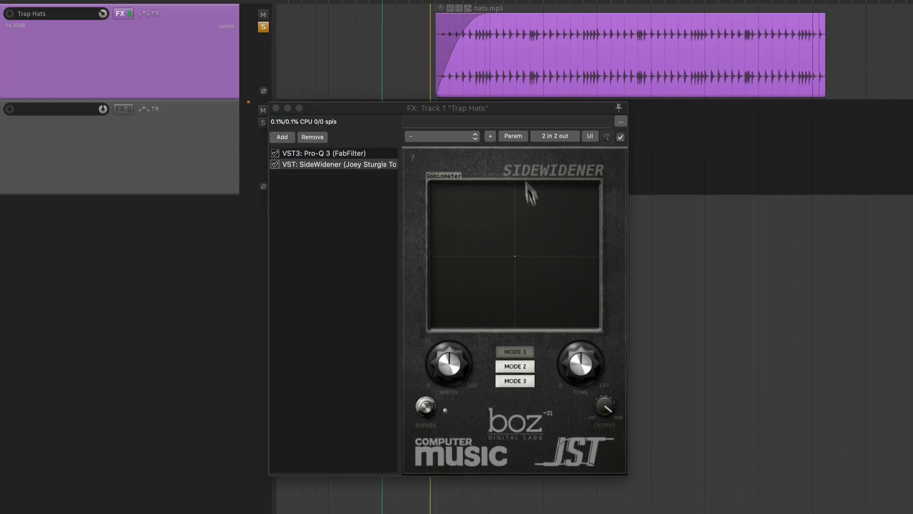
left_click_drag(447, 365, 455, 322)
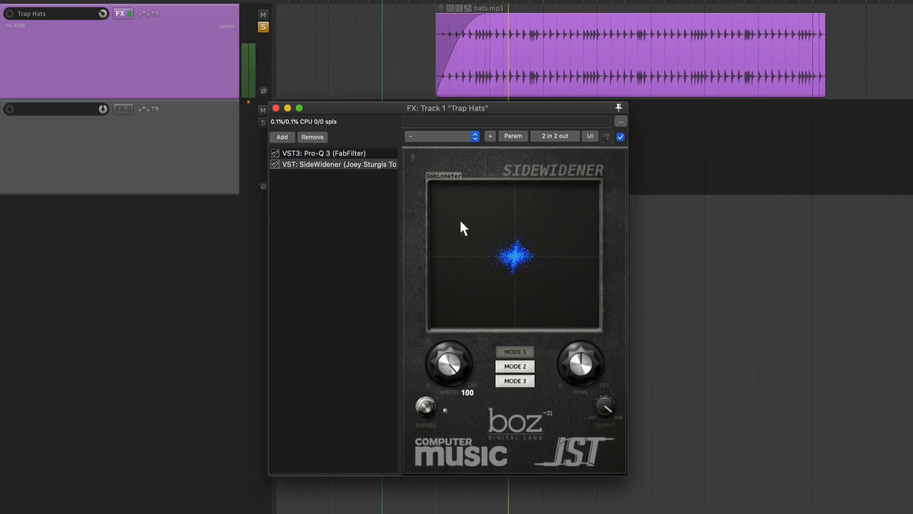
left_click(521, 379)
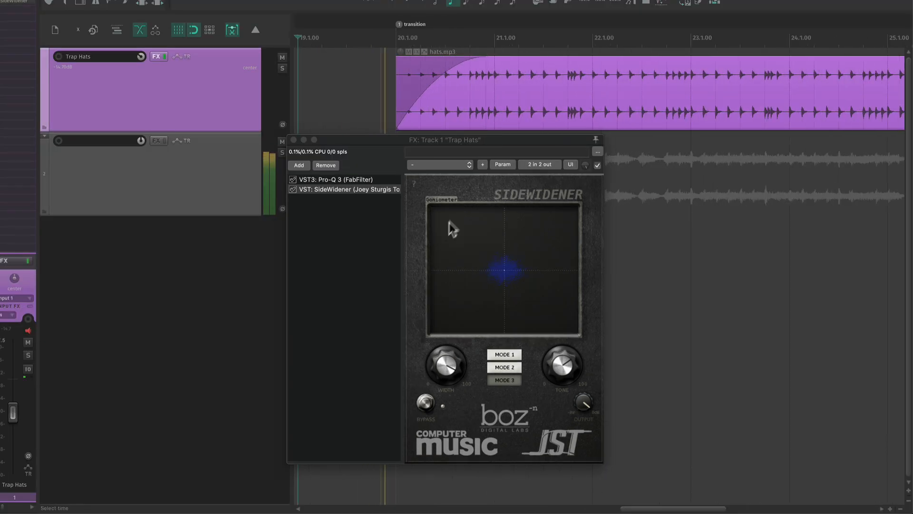
left_click(443, 367)
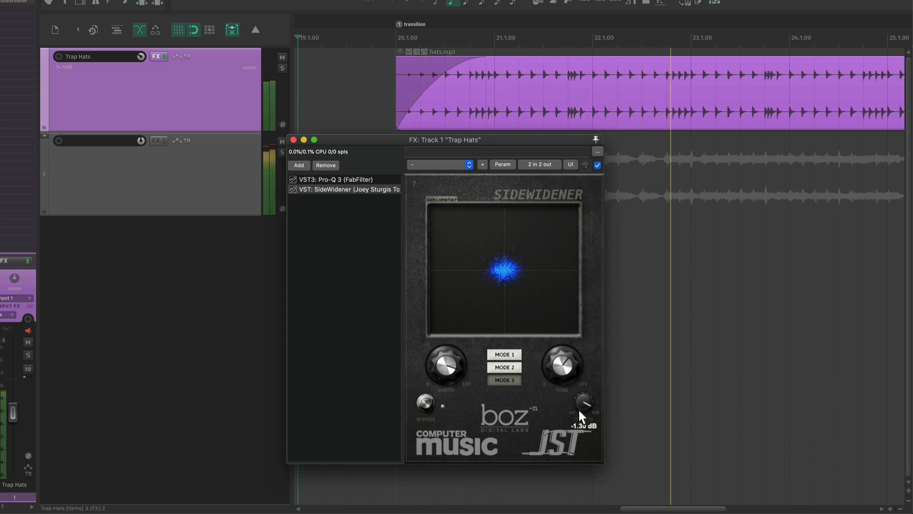
scroll(449, 89, "down", 3)
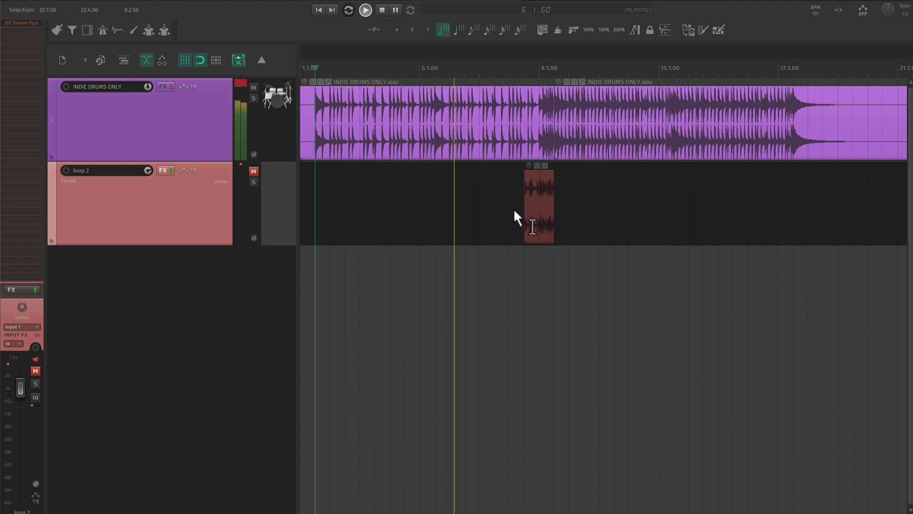
Split the INDIE DRUMS ONLY item where loop 2 begins, delete the drums above the loop, and unmute the loop 2 track.
scroll(549, 195, "up", 2)
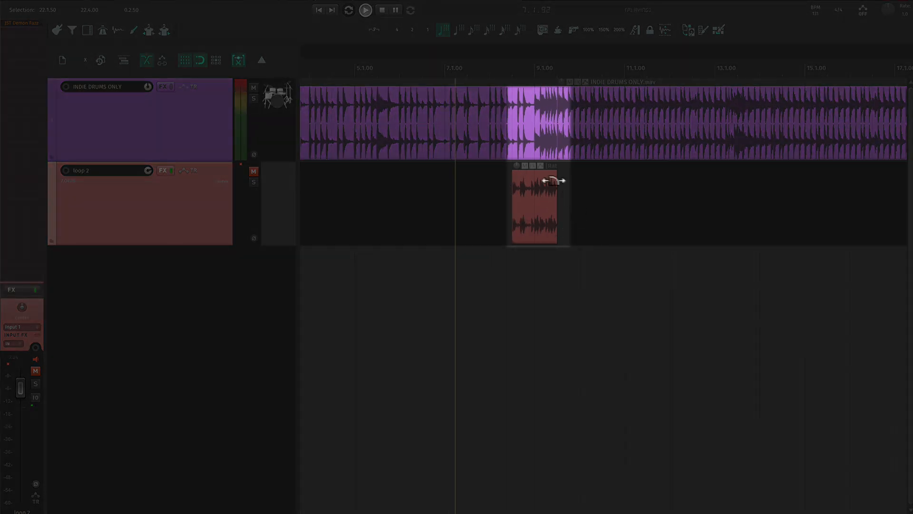
scroll(521, 204, "up", 1)
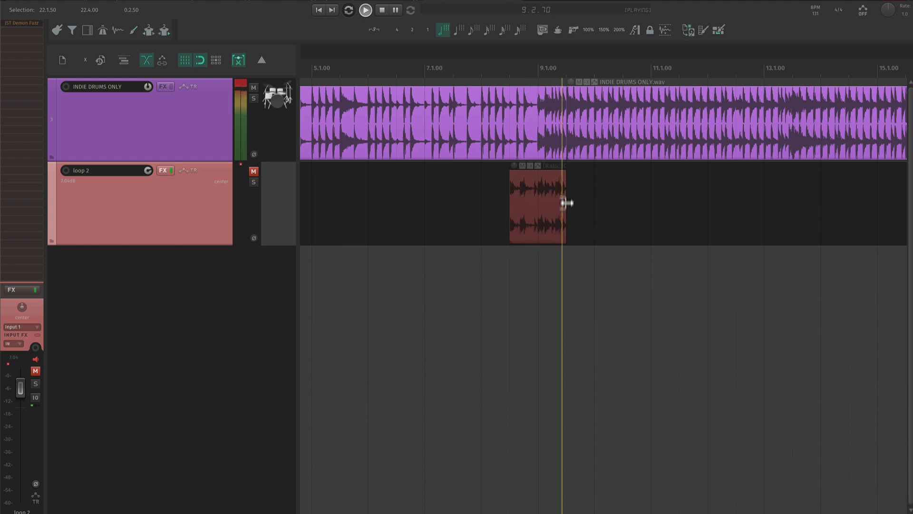
scroll(538, 199, "up", 2)
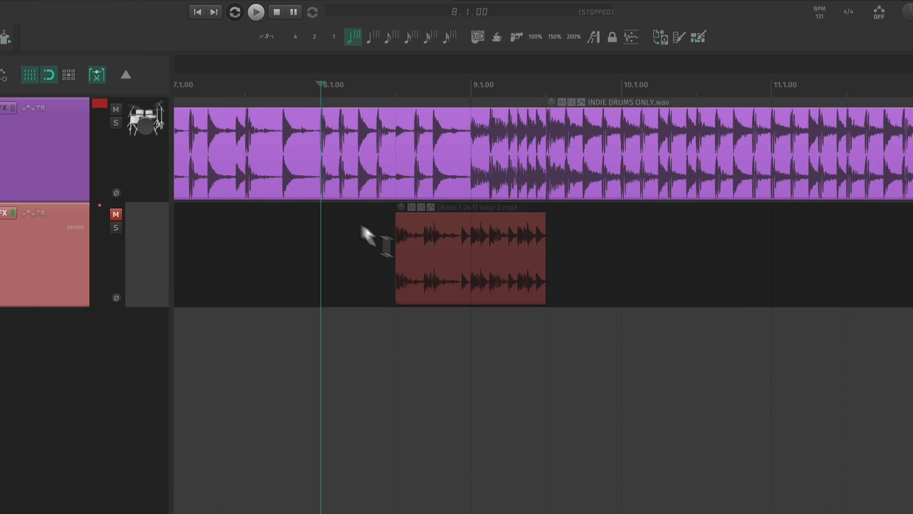
left_click(397, 184)
key("s")
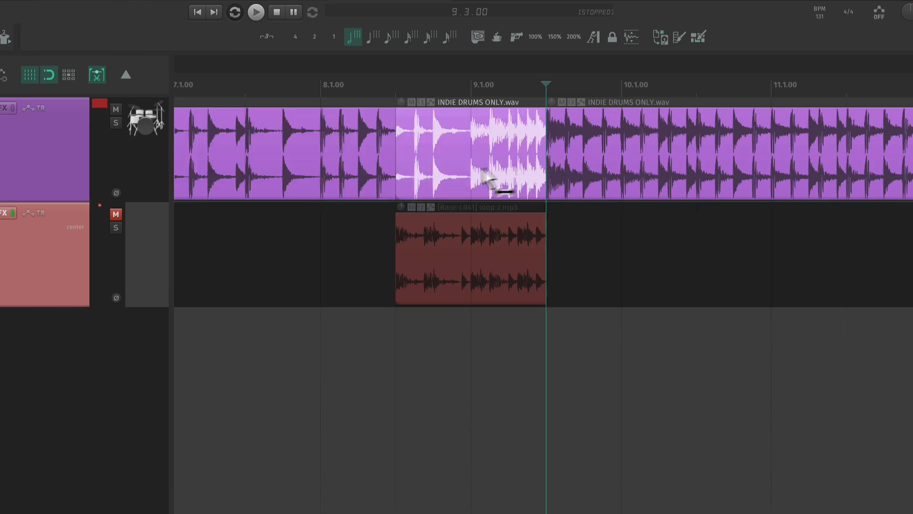
key("Delete")
left_click(115, 214)
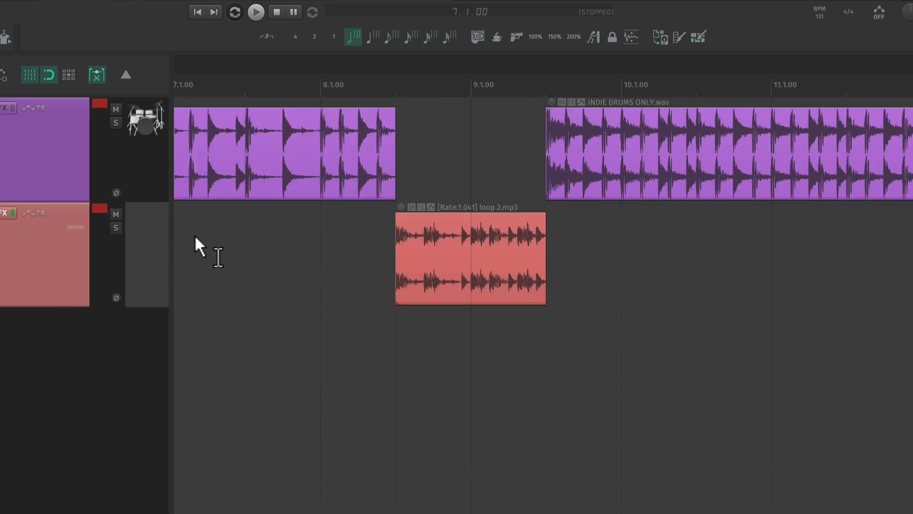
Compare the soloed loop 2 breakbeat with the Alt Circuit option of JST Demon Fuzz switched off and on.
scroll(193, 246, "down", 3)
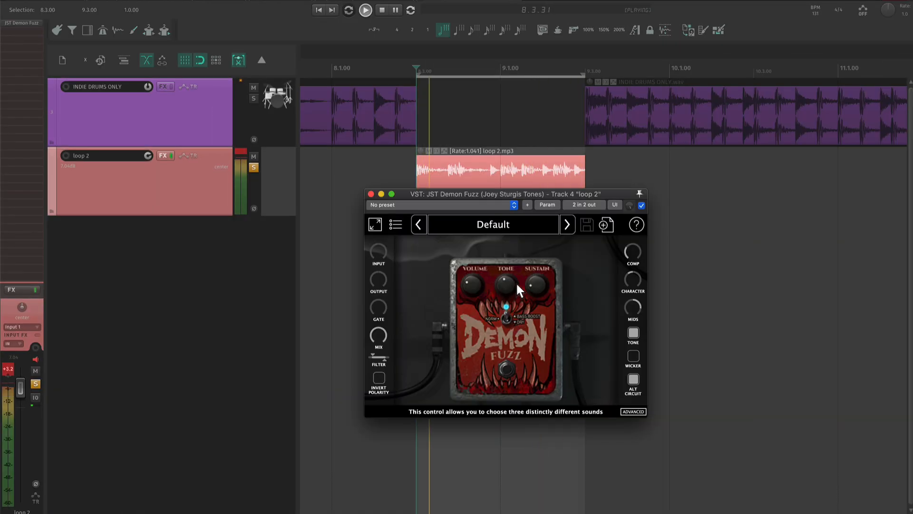
mouse_move(643, 311)
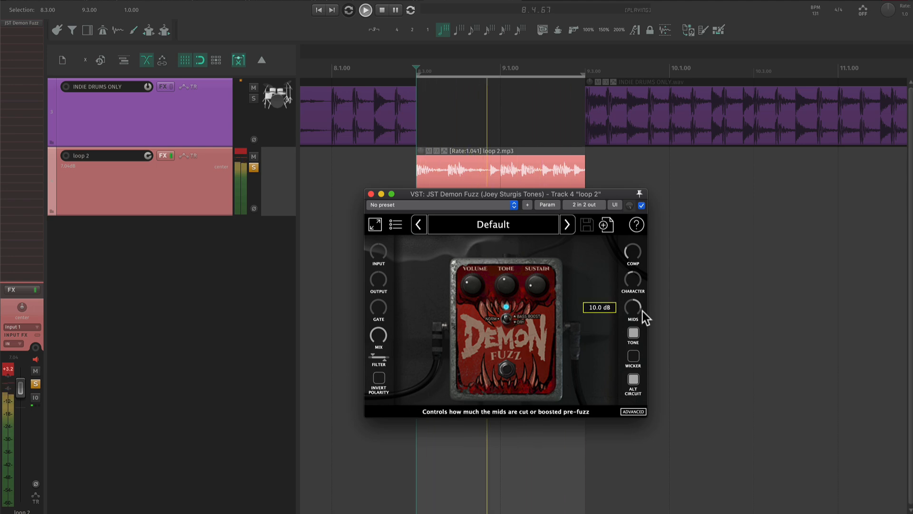
left_click(634, 381)
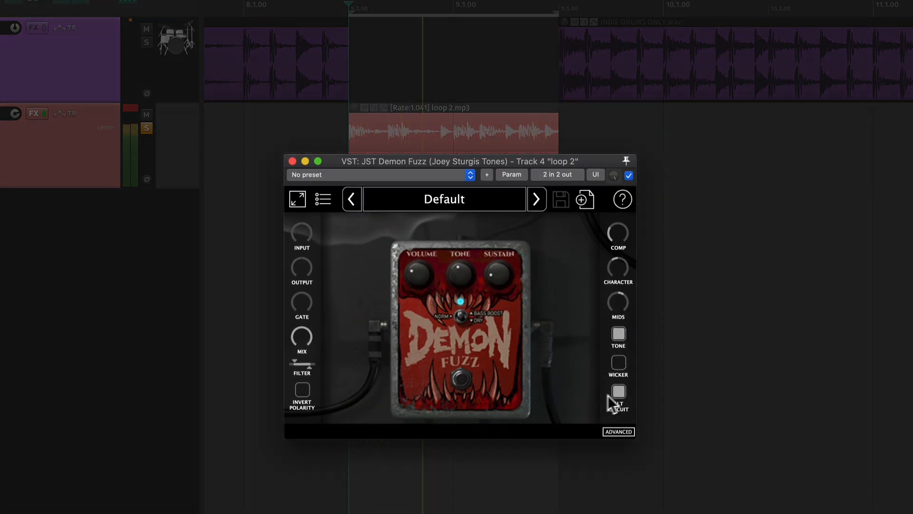
left_click(618, 392)
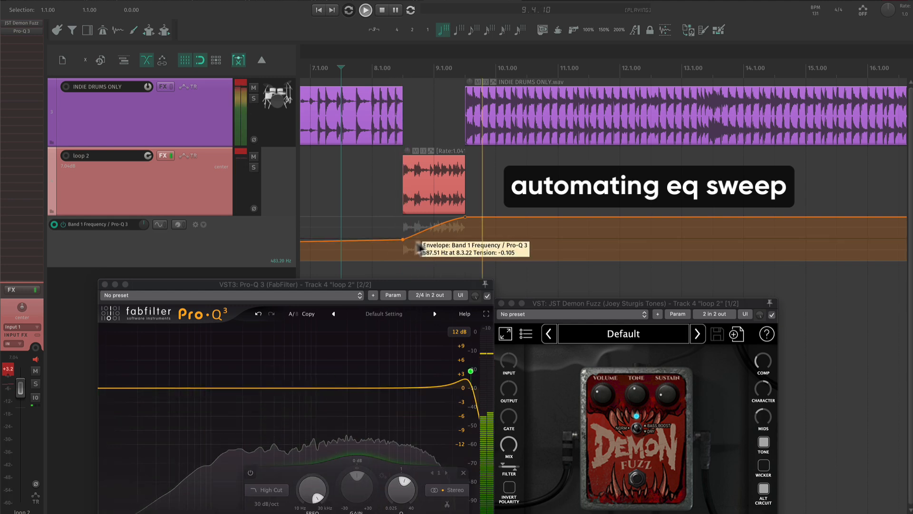
scroll(430, 243, "down", 2)
scroll(444, 228, "up", 5)
scroll(433, 233, "down", 3)
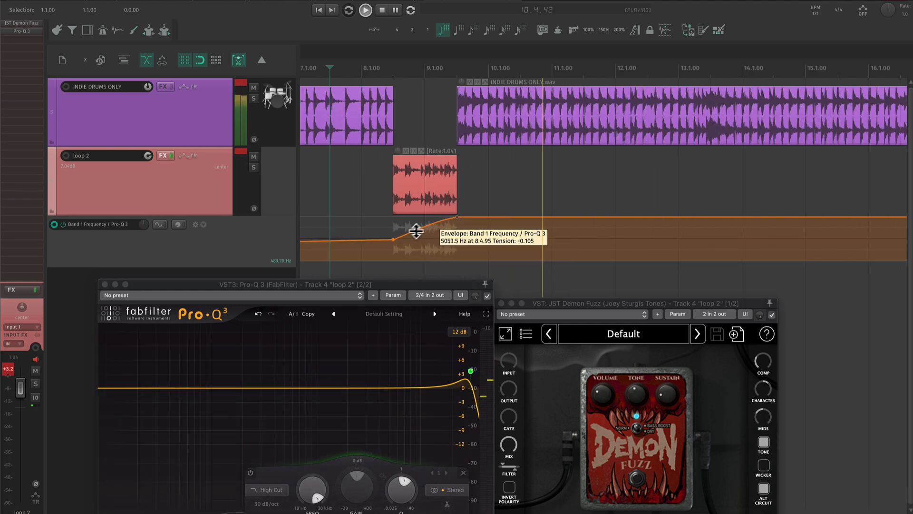
scroll(427, 232, "down", 1)
scroll(413, 228, "down", 1)
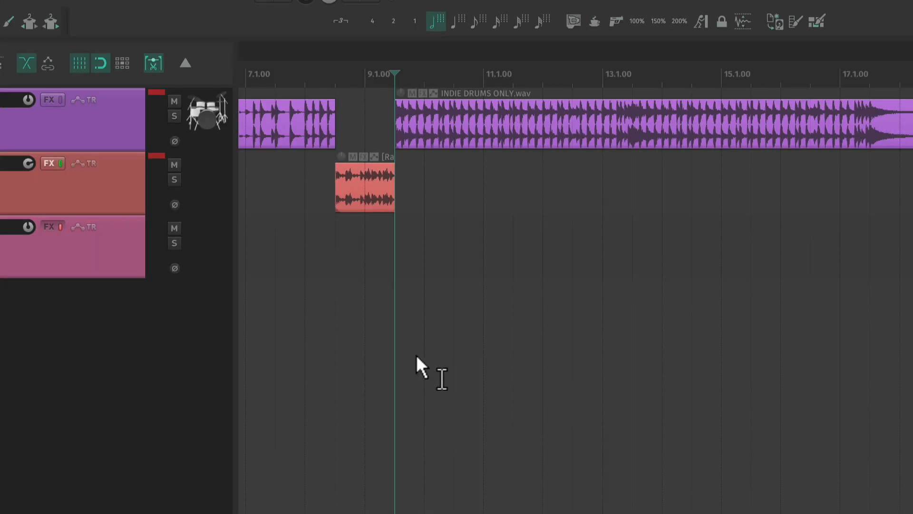
Copy the loop 2 item to the pink track where the drums re-enter at 9.3.00 and duplicate it seven times.
left_click_drag(369, 169, 413, 261)
key("ctrl+d")
key("ctrl+d")
key("ctrl+d")
key("ctrl+d")
key("ctrl+d")
key("ctrl+d")
key("ctrl+d")
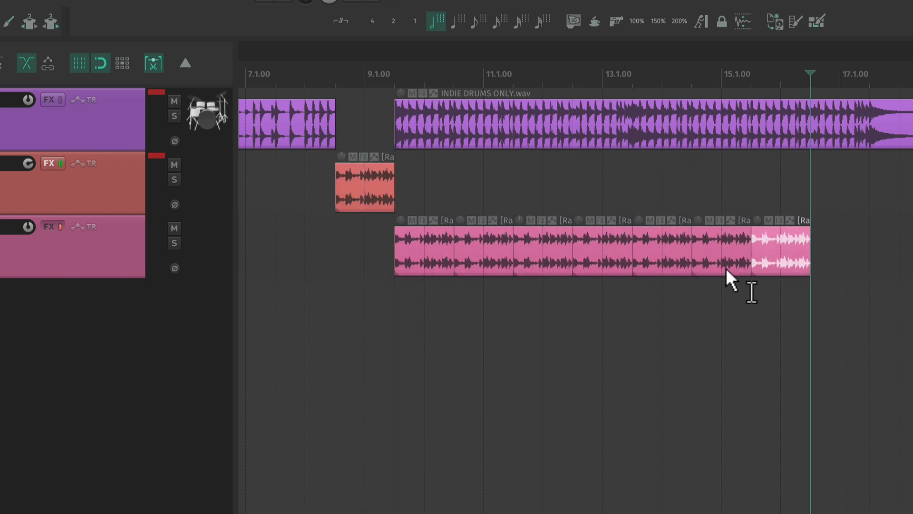
Audition the pink loop 2 track solo and with the drums, and set its volume to about -1.2 dB.
key("space")
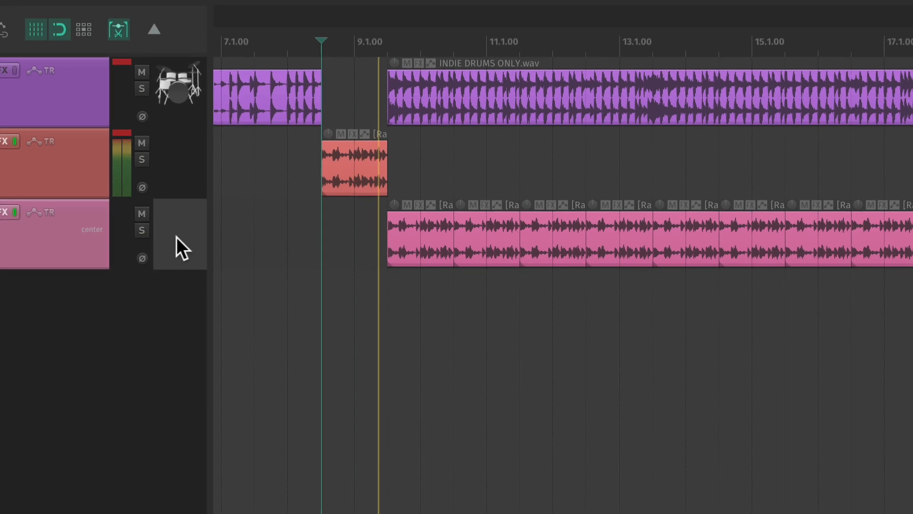
left_click(144, 231)
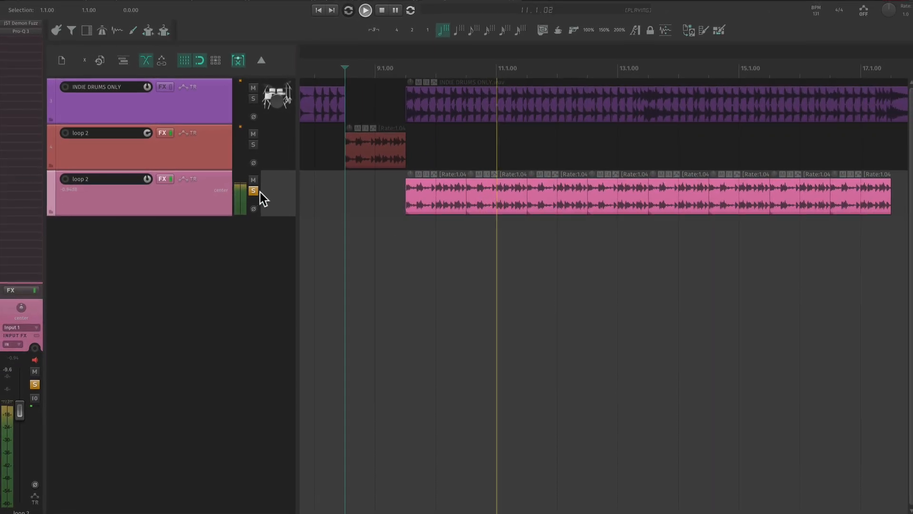
left_click(150, 227)
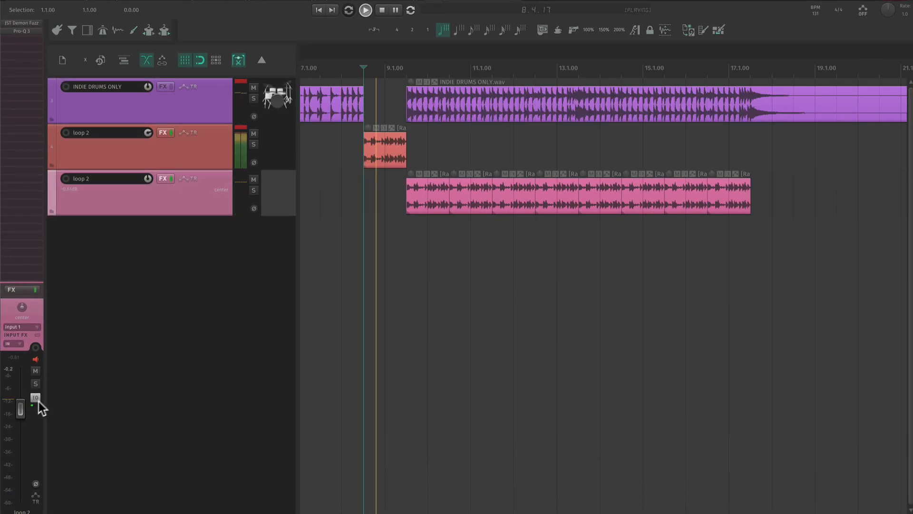
mouse_move(24, 404)
left_mouse_down()
mouse_move(26, 383)
mouse_move(24, 405)
left_mouse_up()
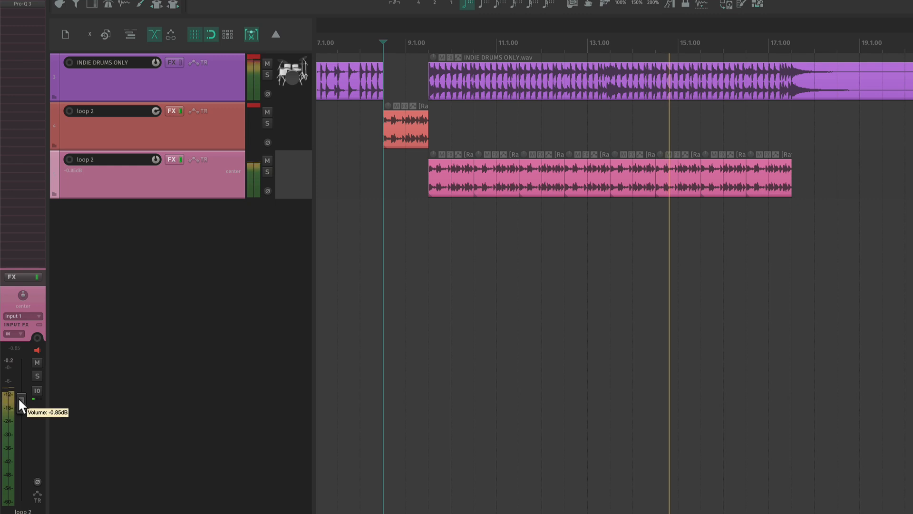
scroll(481, 286, "down", 1)
scroll(515, 275, "down", 2)
left_click_drag(17, 404, 17, 410)
Copy the loop 2 item to a new track at about bar 17.3, where the pink loops end, and duplicate it three times.
left_click_drag(434, 134, 516, 226)
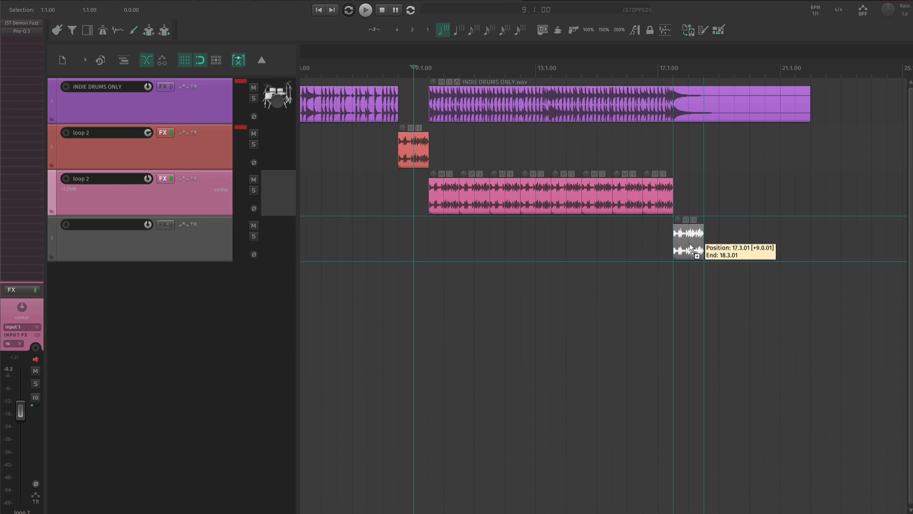
left_click(664, 243)
left_click(537, 244)
scroll(537, 244, "up", 2)
scroll(566, 249, "up", 4)
left_click(466, 240)
left_click(541, 236)
key("ctrl+d")
key("ctrl+d")
key("ctrl+d")
Turn off snapping and add a curved volume fade-out on the new loop track, from the first item's start to about bar 20.1.
key("alt+s")
left_click(474, 298)
key("space")
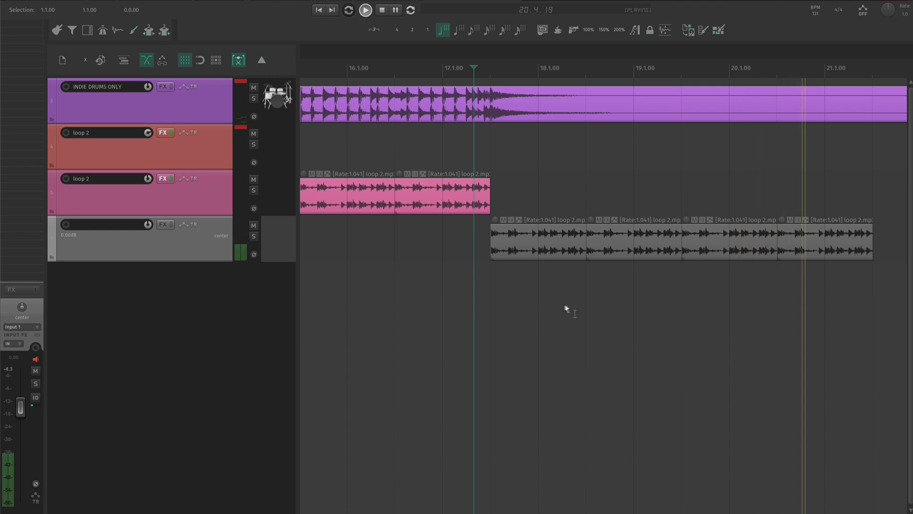
key("space")
left_click_drag(760, 290, 803, 253)
key("v")
left_click(489, 267)
left_click_drag(876, 267, 730, 326)
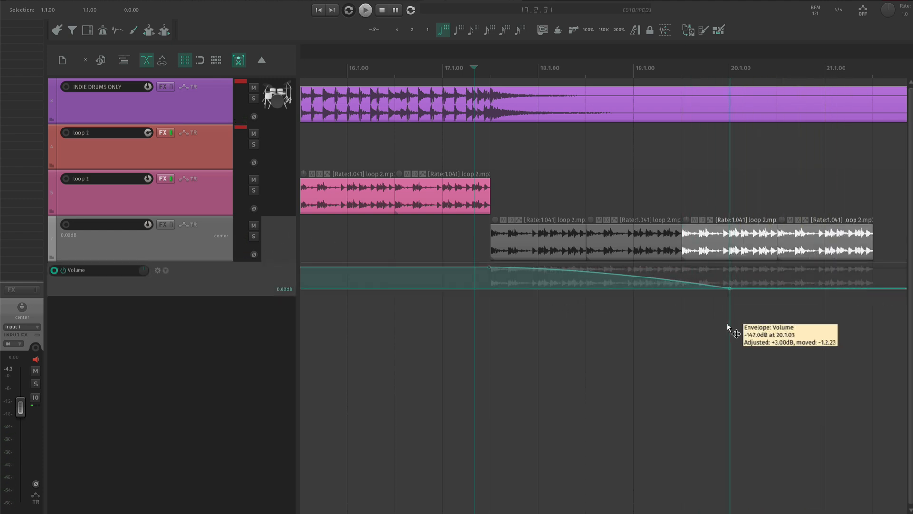
left_click(710, 318)
key("v")
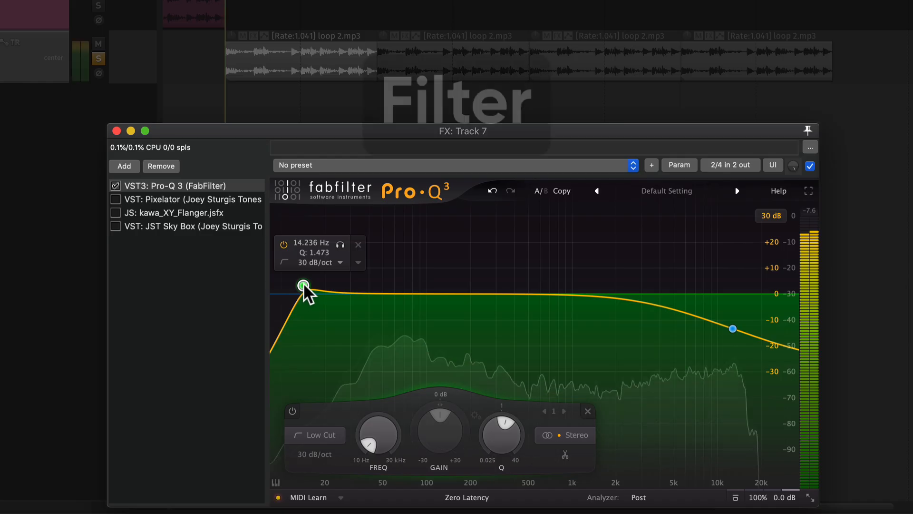
On the grey loop track, raise the low-cut frequency and lower the high band's frequency in Pro-Q 3, and increase Pixelator's sample divider.
left_click_drag(306, 288, 457, 298)
left_click_drag(732, 328, 700, 326)
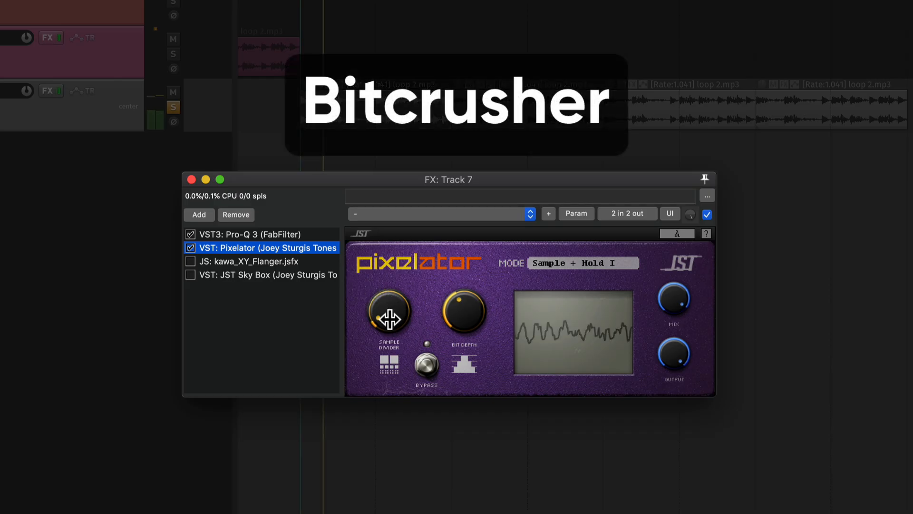
left_click_drag(390, 319, 399, 276)
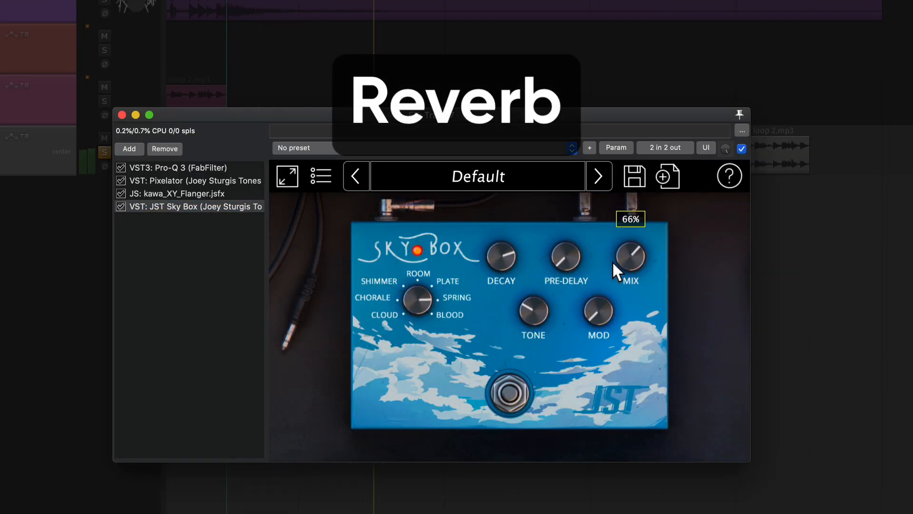
Raise the mix of the JST Sky Box reverb on the grey loop track and adjust its reverb type and tone.
left_click_drag(612, 261, 615, 238)
left_click_drag(403, 281, 402, 295)
mouse_move(518, 312)
left_mouse_down()
mouse_move(528, 276)
mouse_move(510, 320)
left_mouse_up()
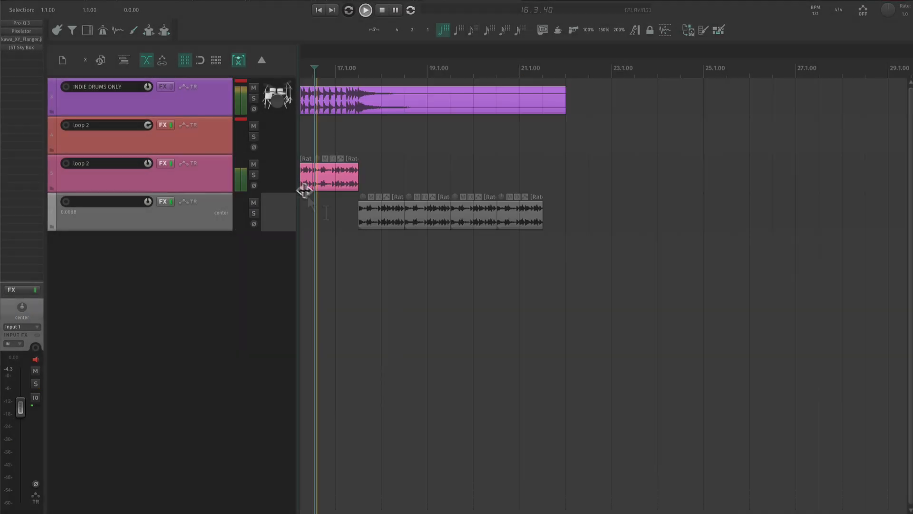
Add a short fade-in to the first loop 2 item on the pink track.
scroll(333, 228, "up", 3)
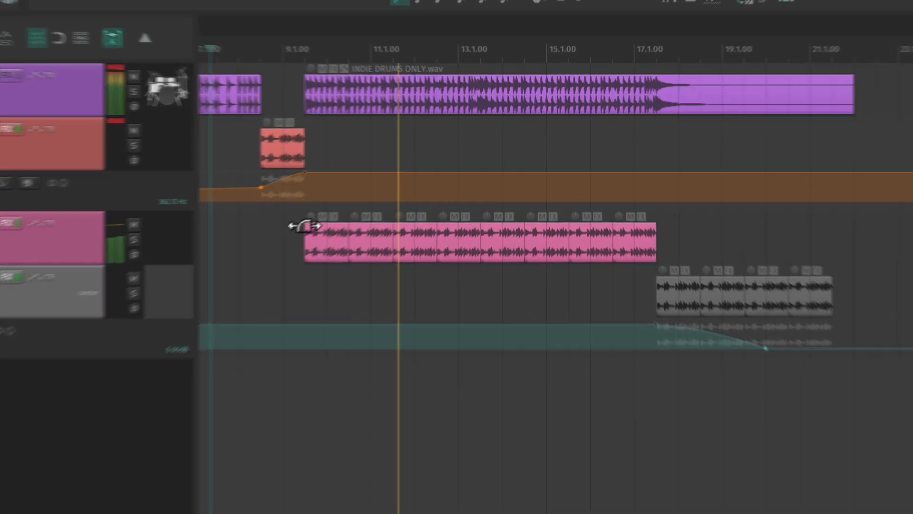
left_click_drag(359, 201, 363, 202)
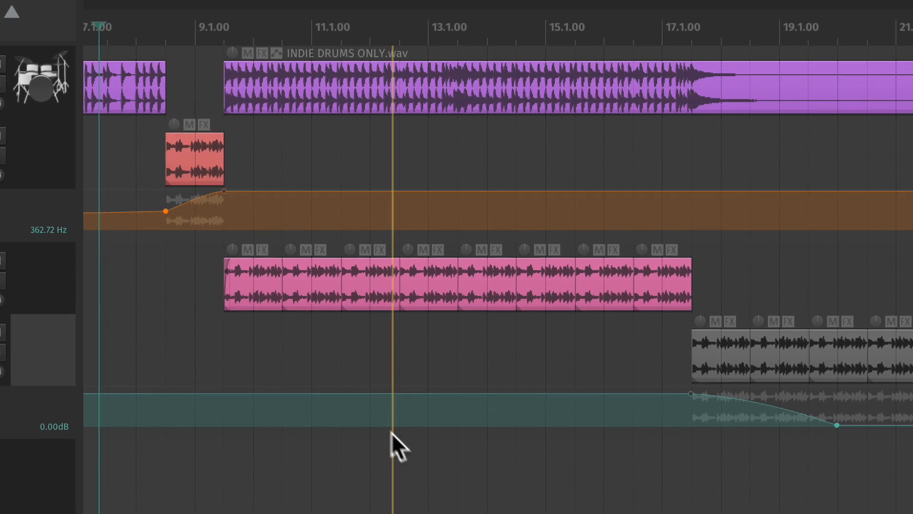